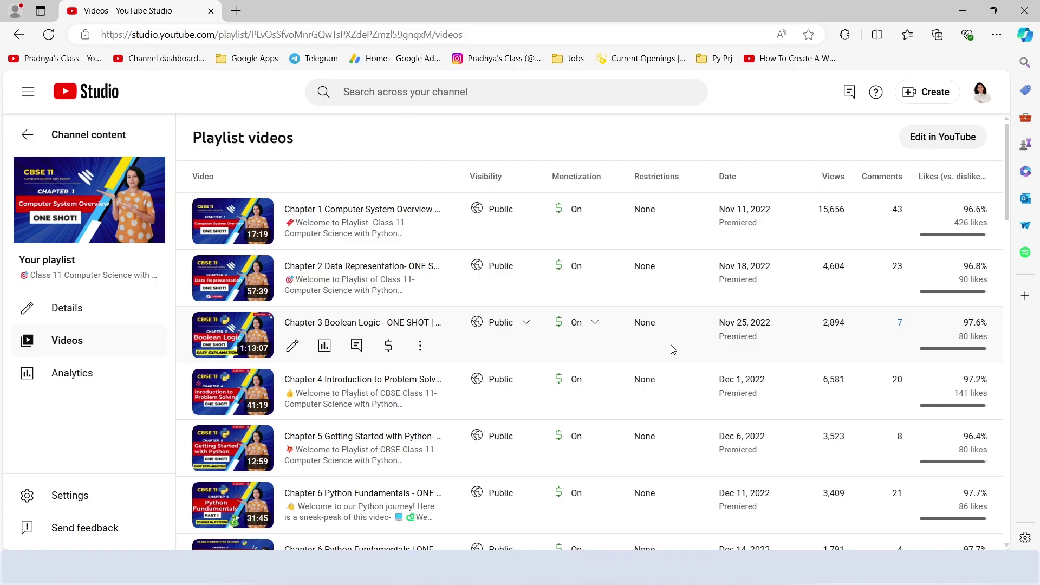
{"action": "scroll", "coordinate": [672, 349], "scroll_direction": "down", "scroll_amount": 2}
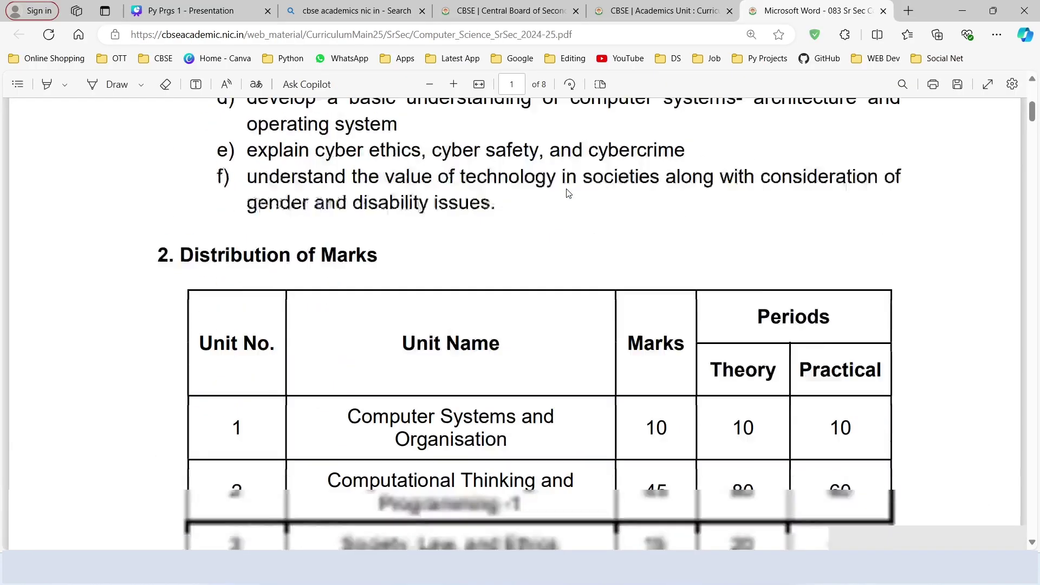
{"action": "scroll", "coordinate": [571, 195], "scroll_direction": "down", "scroll_amount": 5}
{"action": "scroll", "coordinate": [570, 195], "scroll_direction": "down", "scroll_amount": 5}
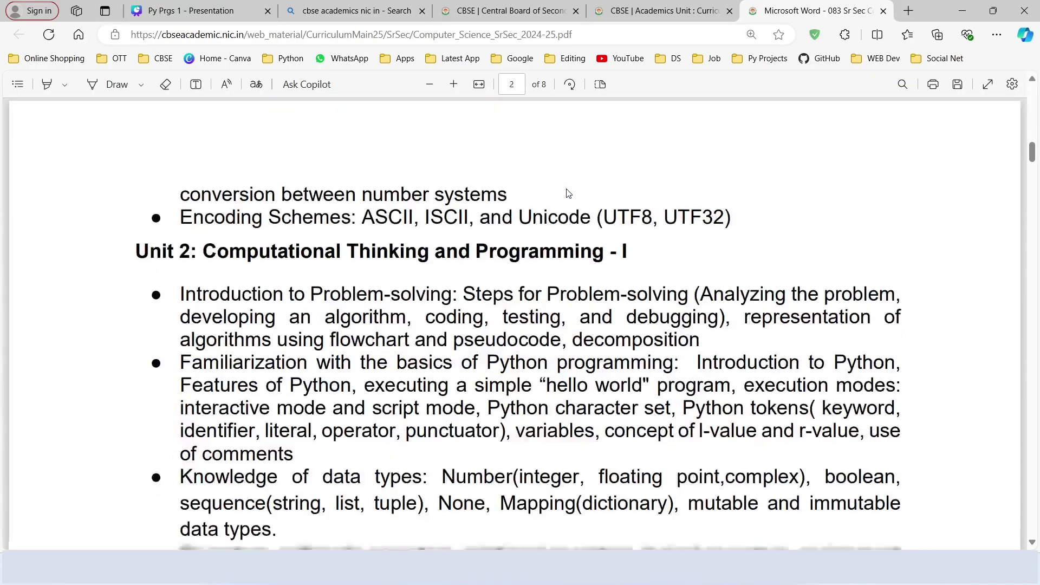
{"action": "scroll", "coordinate": [571, 195], "scroll_direction": "down", "scroll_amount": 5}
{"action": "scroll", "coordinate": [571, 195], "scroll_direction": "down", "scroll_amount": 6}
{"action": "scroll", "coordinate": [570, 195], "scroll_direction": "down", "scroll_amount": 5}
{"action": "scroll", "coordinate": [571, 195], "scroll_direction": "down", "scroll_amount": 4}
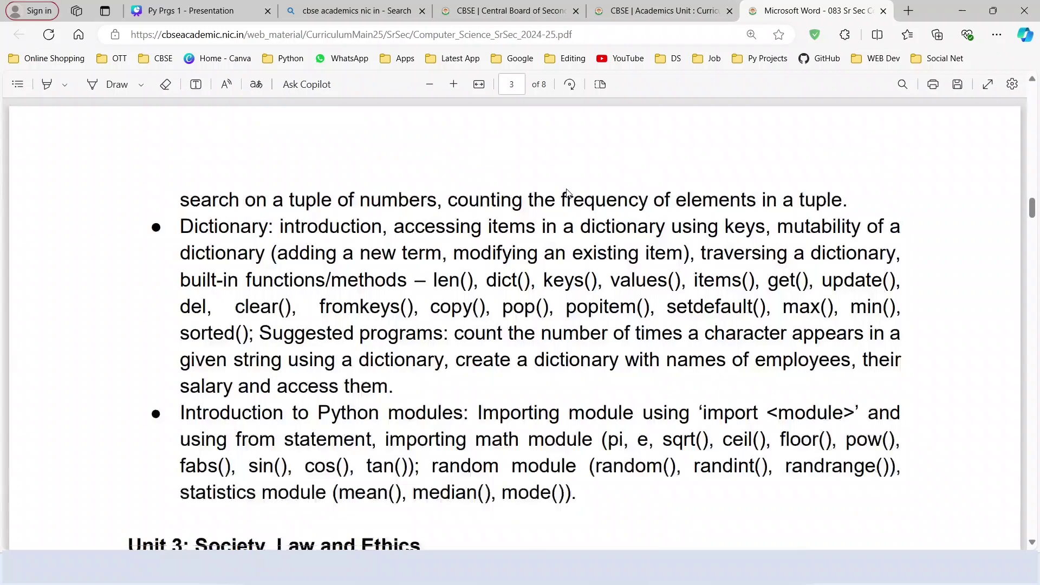
{"action": "scroll", "coordinate": [571, 196], "scroll_direction": "down", "scroll_amount": 3}
{"action": "scroll", "coordinate": [569, 193], "scroll_direction": "down", "scroll_amount": 4}
{"action": "scroll", "coordinate": [570, 193], "scroll_direction": "down", "scroll_amount": 3}
{"action": "scroll", "coordinate": [569, 193], "scroll_direction": "down", "scroll_amount": 3}
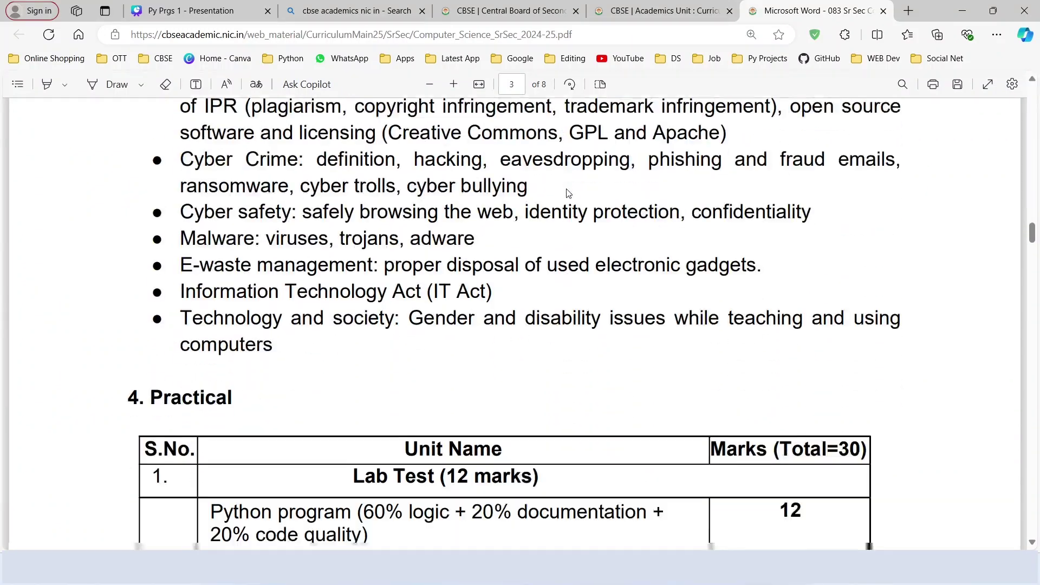
{"action": "scroll", "coordinate": [569, 192], "scroll_direction": "down", "scroll_amount": 2}
{"action": "scroll", "coordinate": [567, 192], "scroll_direction": "down", "scroll_amount": 5}
{"action": "scroll", "coordinate": [567, 193], "scroll_direction": "down", "scroll_amount": 4}
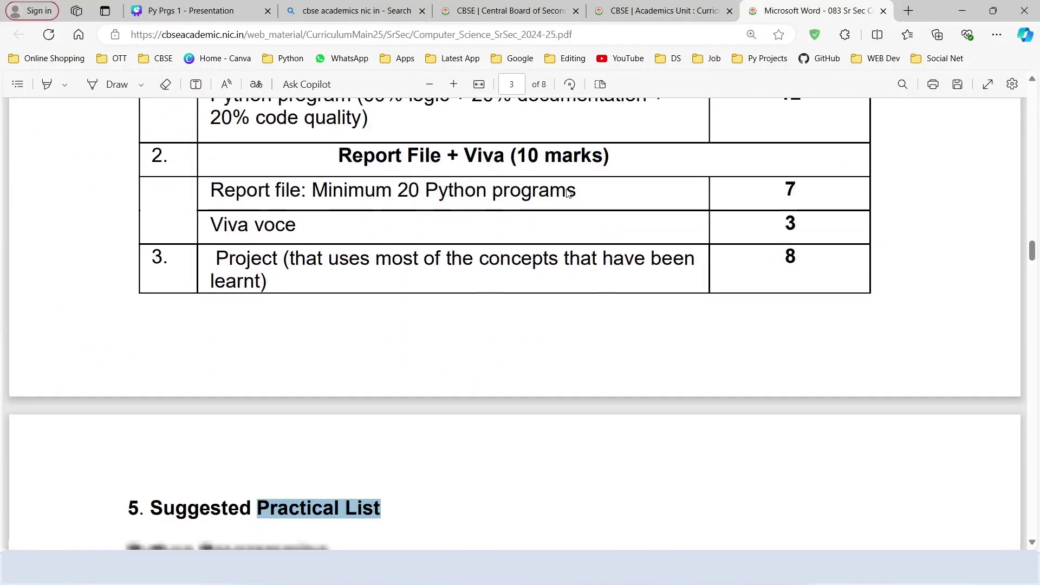
{"action": "scroll", "coordinate": [567, 192], "scroll_direction": "down", "scroll_amount": 1}
{"action": "scroll", "coordinate": [568, 193], "scroll_direction": "down", "scroll_amount": 3}
{"action": "scroll", "coordinate": [567, 193], "scroll_direction": "down", "scroll_amount": 4}
{"action": "scroll", "coordinate": [567, 192], "scroll_direction": "down", "scroll_amount": 3}
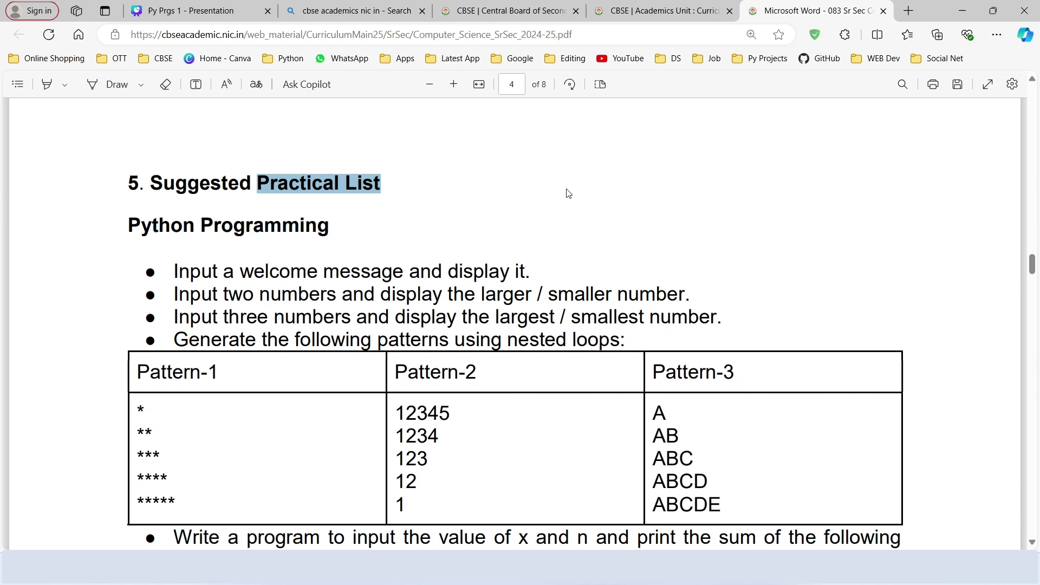
{"action": "scroll", "coordinate": [568, 193], "scroll_direction": "down", "scroll_amount": 1}
{"action": "scroll", "coordinate": [568, 192], "scroll_direction": "down", "scroll_amount": 1}
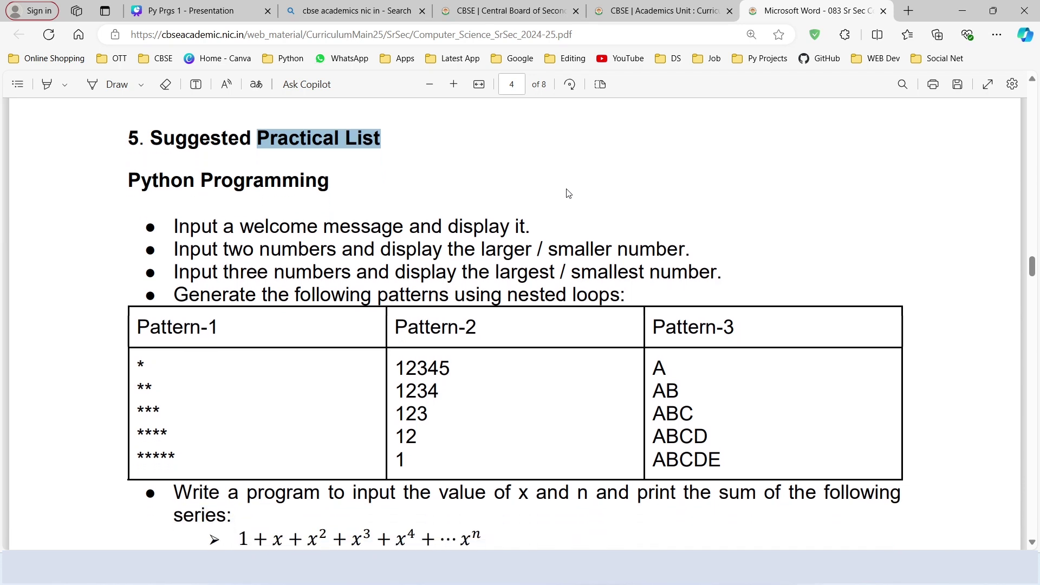
{"action": "scroll", "coordinate": [567, 193], "scroll_direction": "down", "scroll_amount": 1}
{"action": "scroll", "coordinate": [568, 193], "scroll_direction": "down", "scroll_amount": 1}
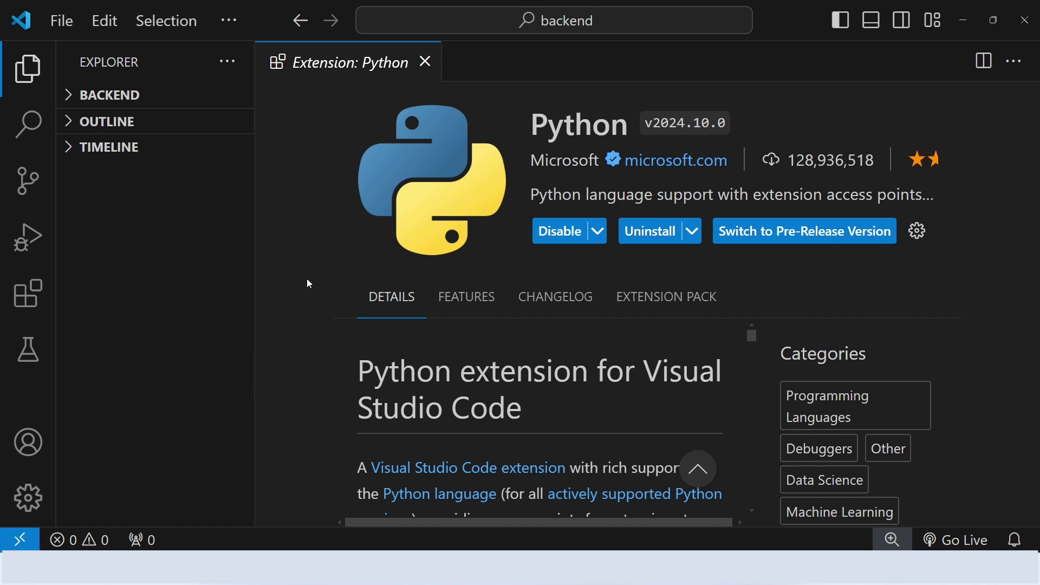
Step: List the Python extension search results, showing Python and Python Debugger installed
{"action": "left_click", "coordinate": [28, 293]}
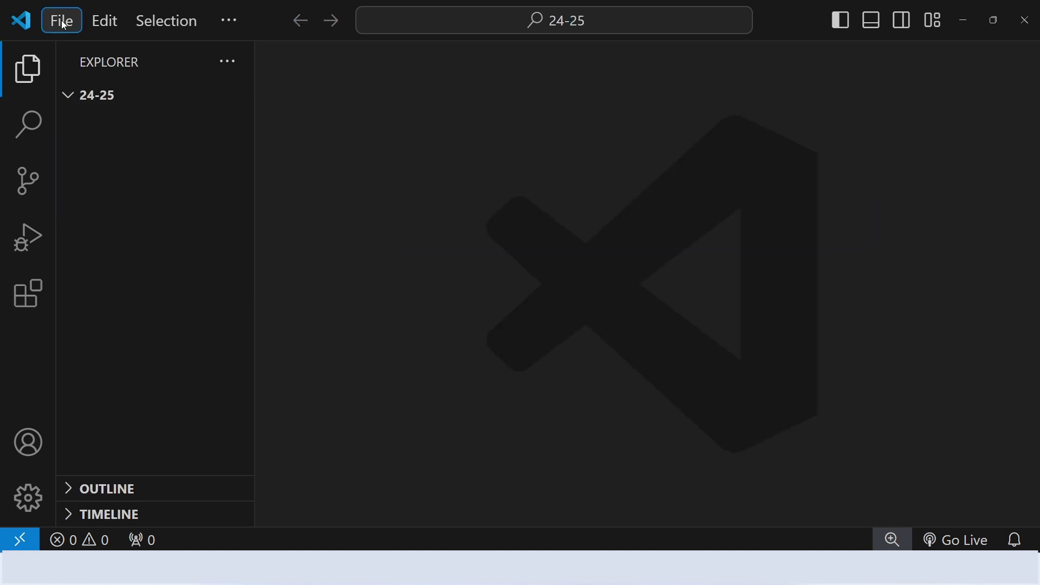
Step: Open the 24-25 folder as the workspace and start a new file named prg1.py
{"action": "left_click", "coordinate": [62, 20]}
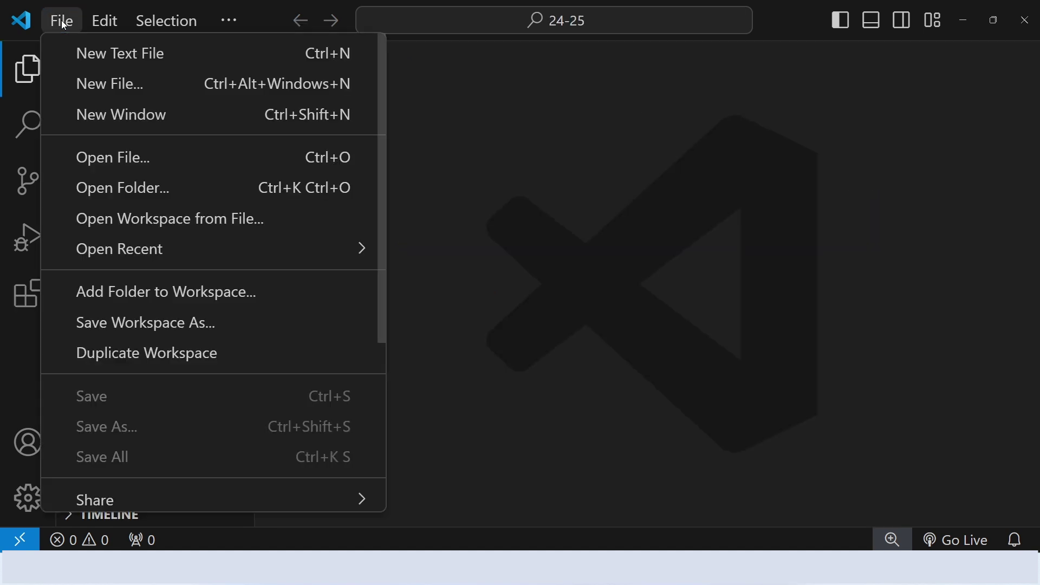
{"action": "left_click", "coordinate": [115, 189]}
{"action": "left_click", "coordinate": [157, 129]}
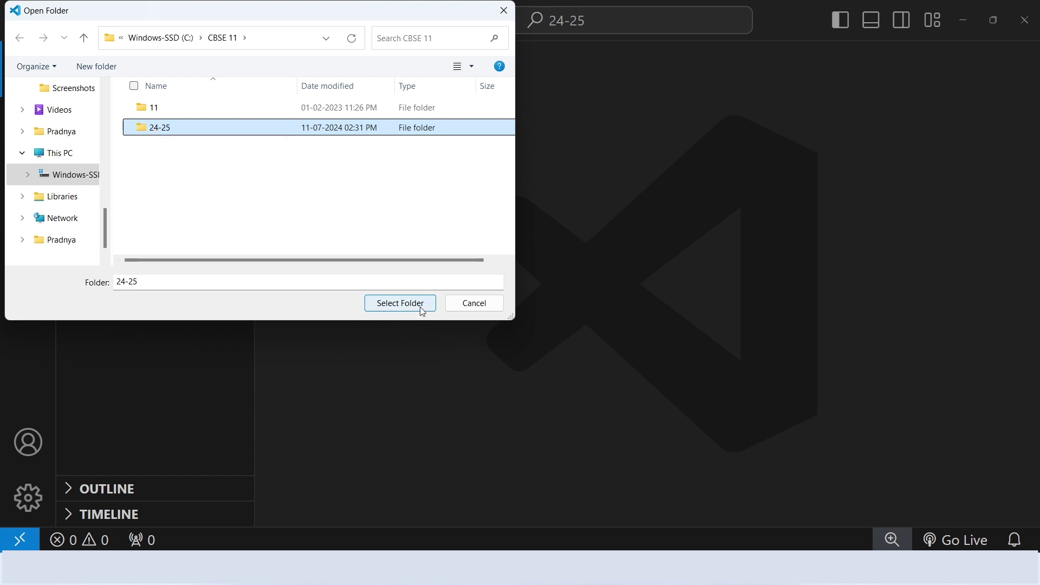
{"action": "left_click", "coordinate": [400, 304]}
{"action": "left_click", "coordinate": [155, 96]}
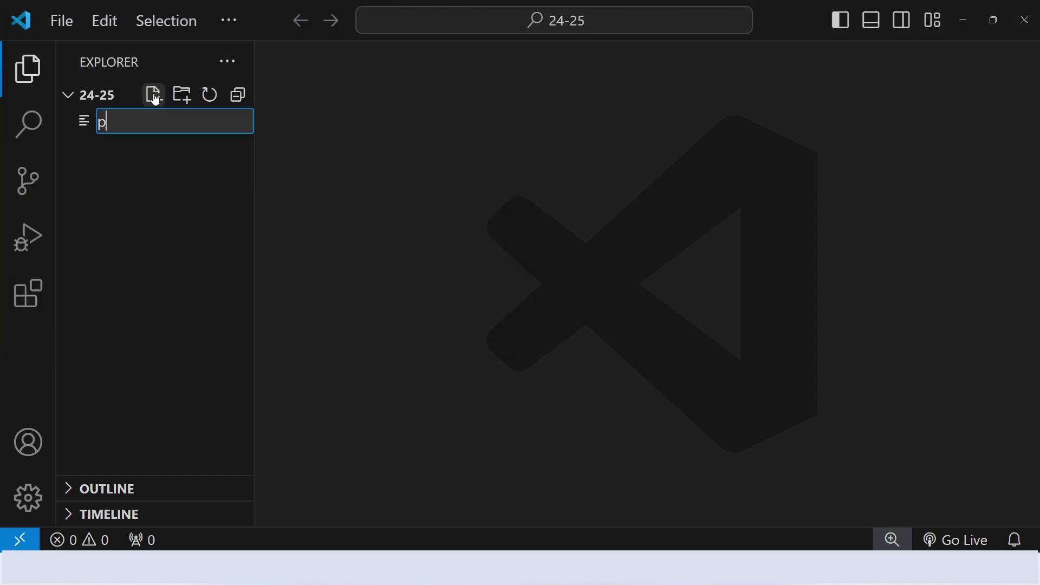
{"action": "type", "text": "prg1"}
{"action": "type", "text": ".py"}
Step: Create prg1.py with str1=input("Enter Message ") on line 1, followed by new lines
{"action": "key", "text": "Return"}
{"action": "type", "text": "in"}
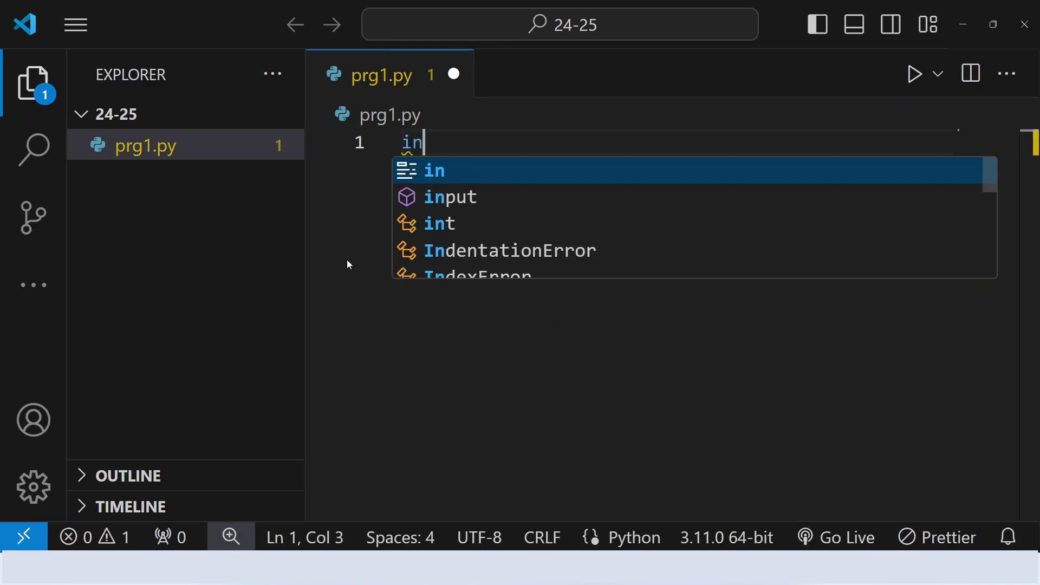
{"action": "type", "text": "pu"}
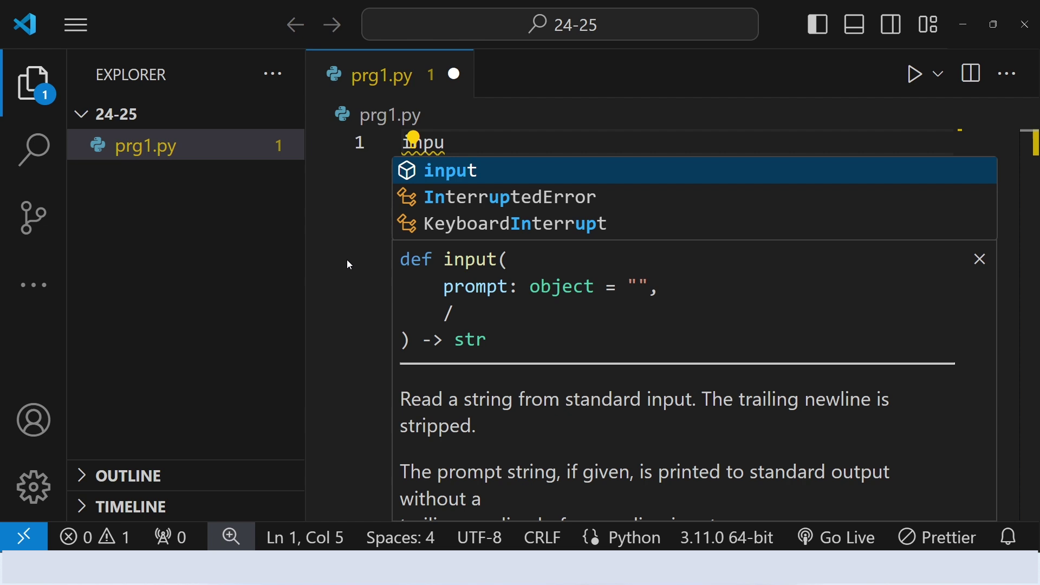
{"action": "type", "text": "t"}
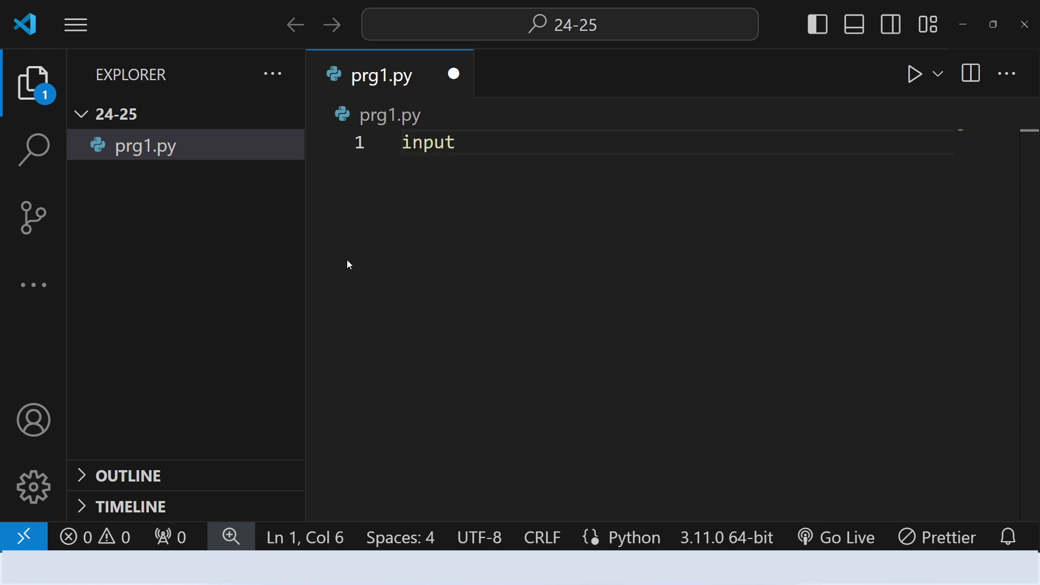
{"action": "type", "text": "("}
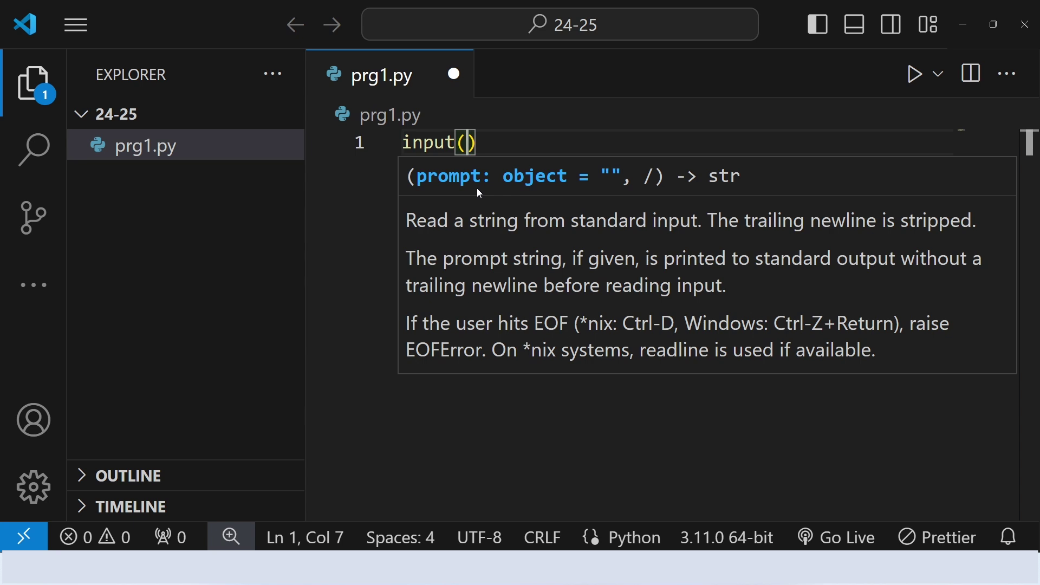
{"action": "type", "text": "\""}
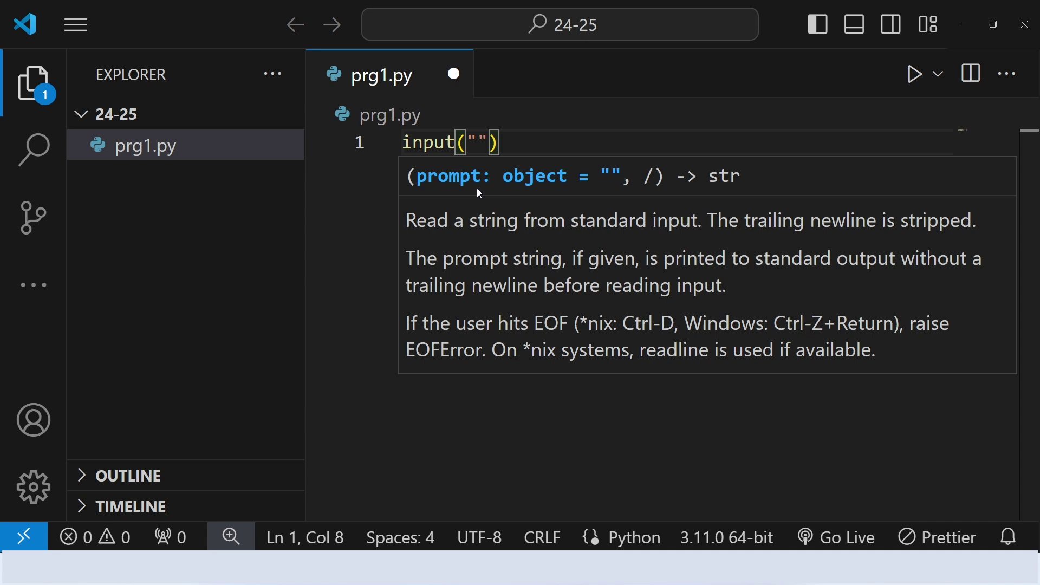
{"action": "type", "text": "Enter "}
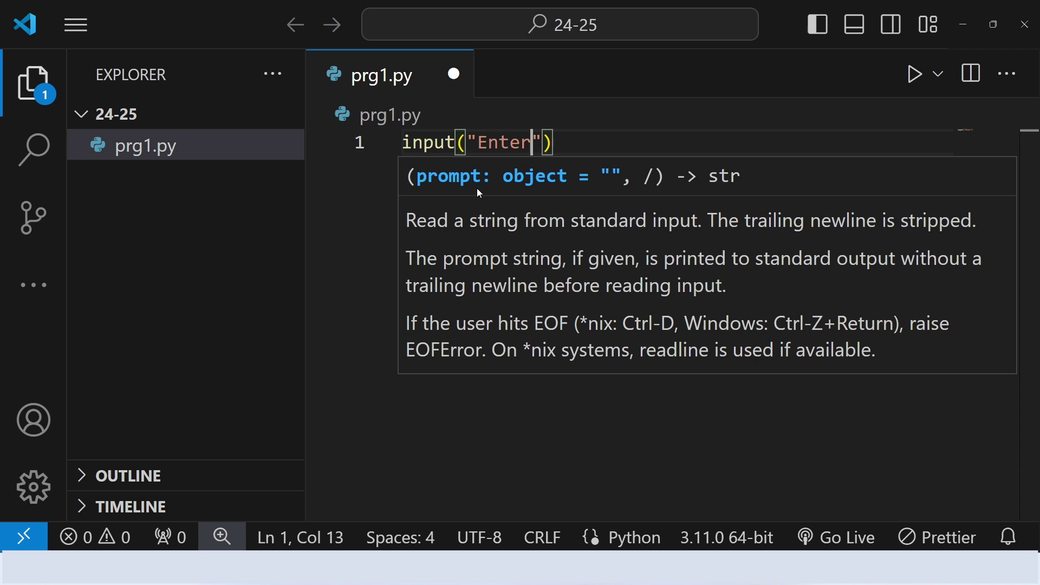
{"action": "type", "text": "Message"}
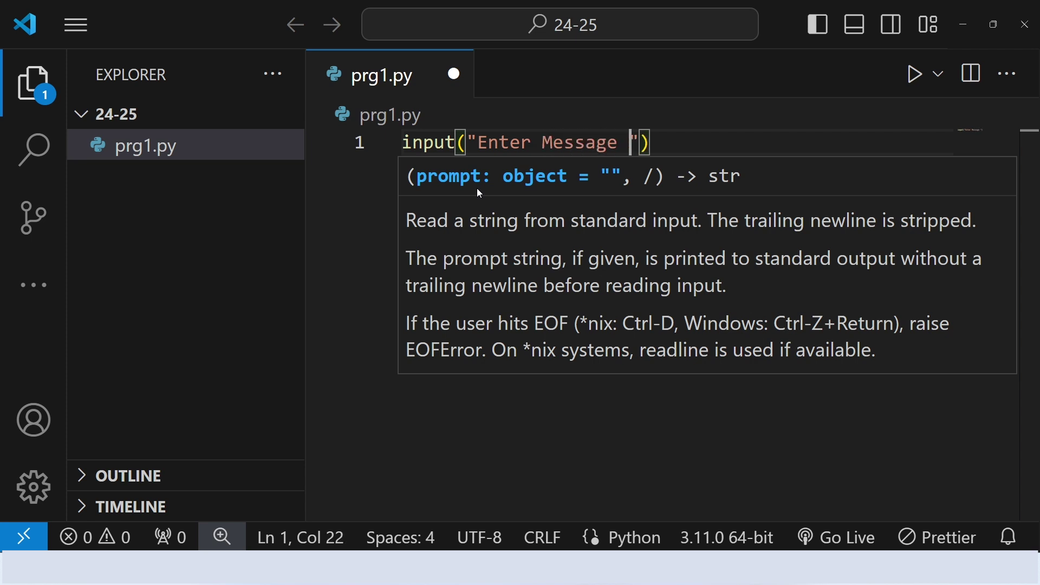
{"action": "key", "text": "End"}
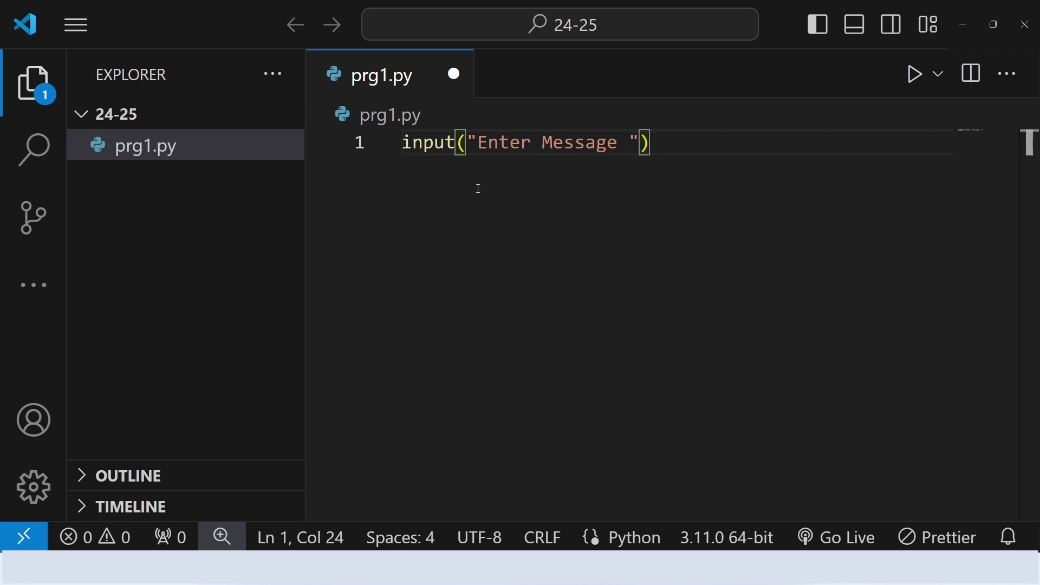
{"action": "key", "text": "Left"}
{"action": "key", "text": "Left"}
{"action": "key", "text": "Left"}
{"action": "key", "text": "ctrl+Left"}
{"action": "key", "text": "ctrl+Left"}
{"action": "key", "text": "Left"}
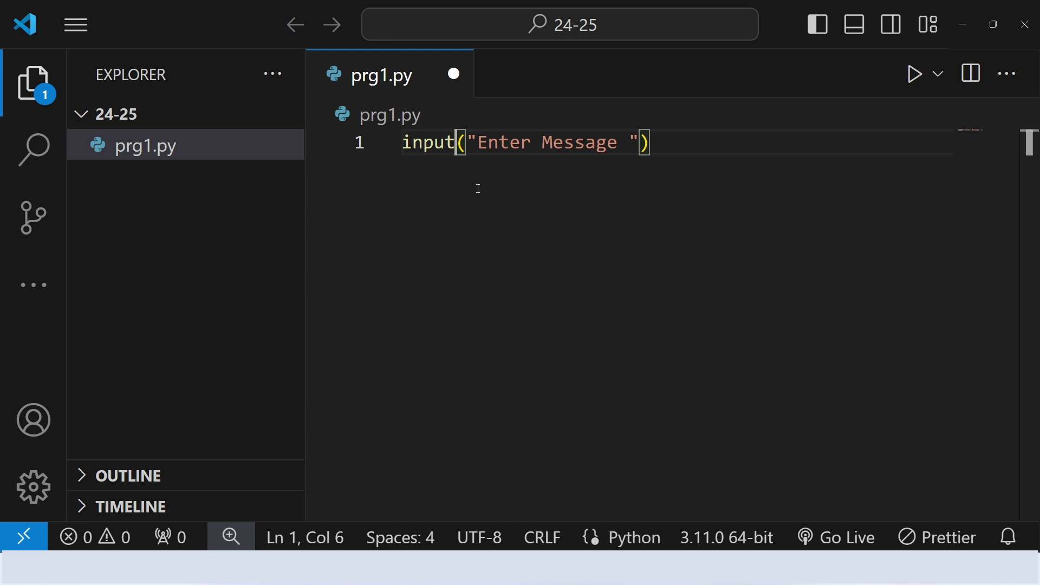
{"action": "key", "text": "Left"}
{"action": "key", "text": "Left"}
{"action": "key", "text": "Left"}
{"action": "key", "text": "Left"}
{"action": "key", "text": "Left"}
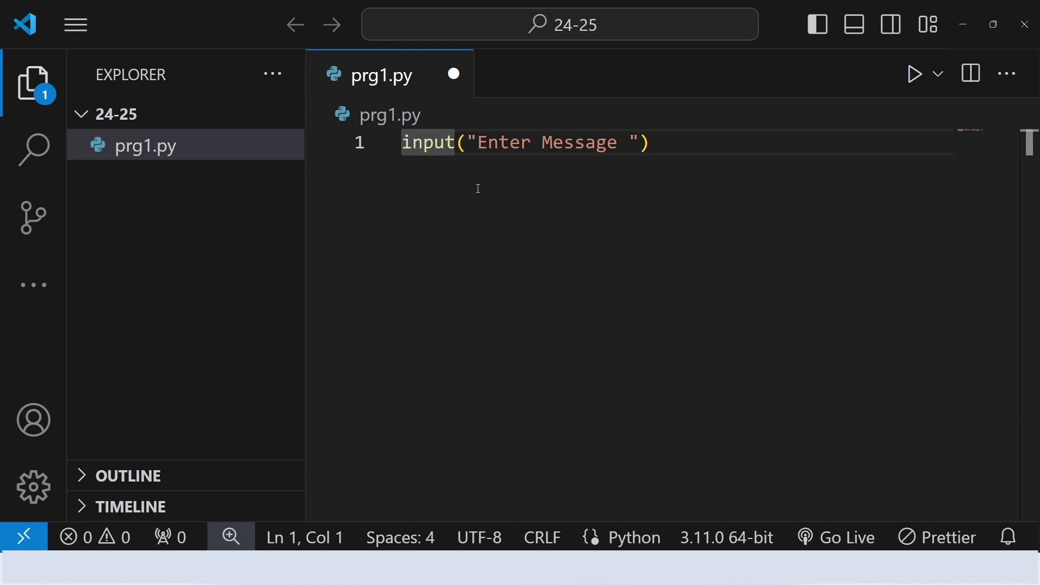
{"action": "type", "text": "str1="}
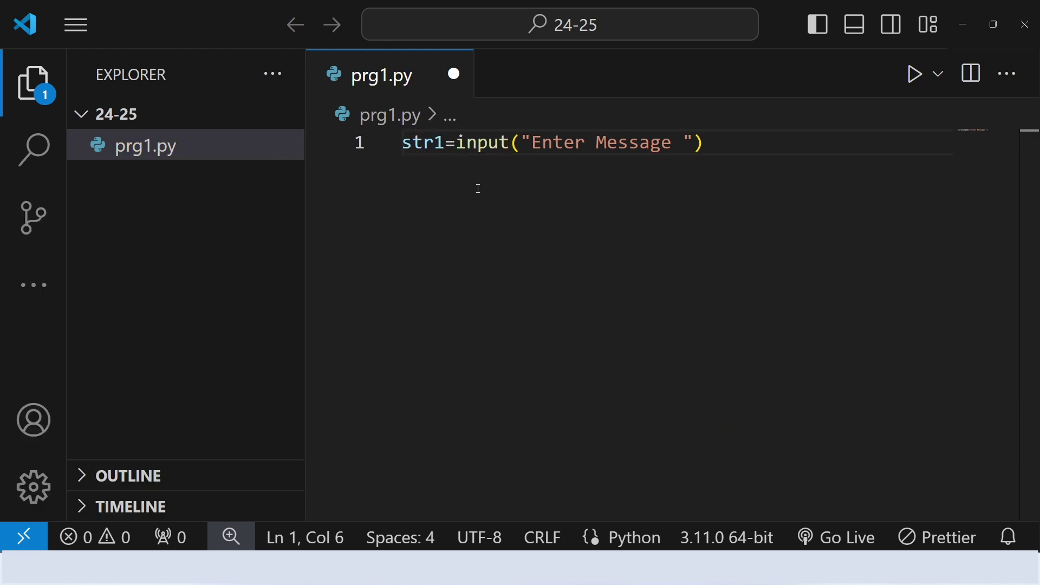
{"action": "key", "text": "End"}
{"action": "key", "text": "Return"}
{"action": "key", "text": "Return"}
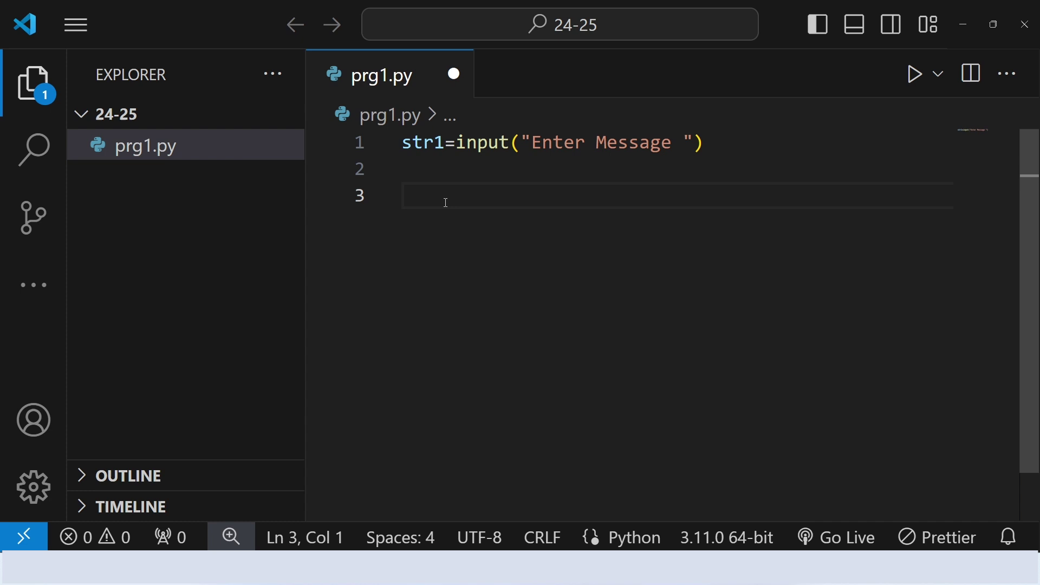
{"action": "type", "text": "print"}
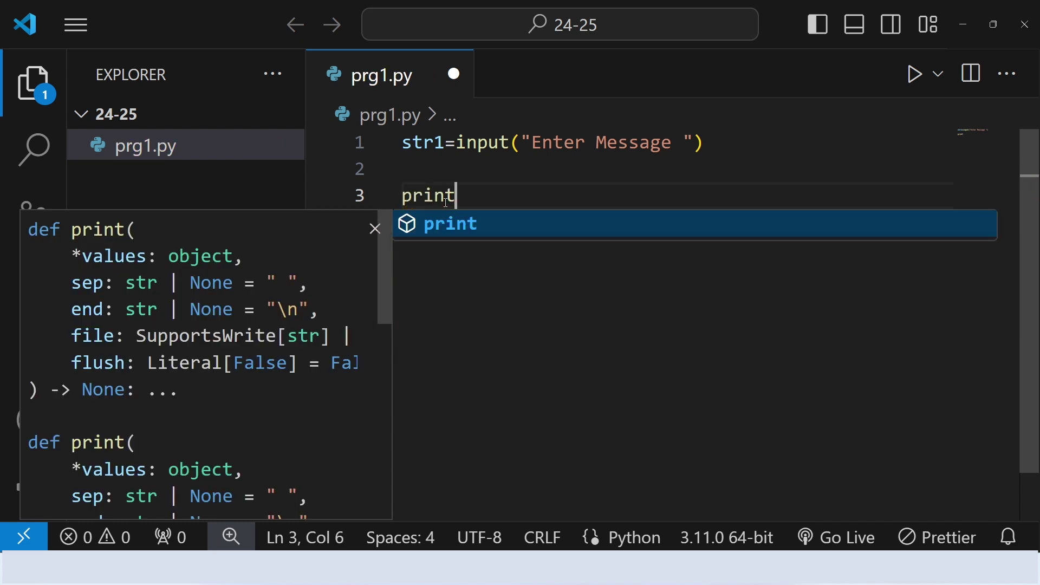
{"action": "type", "text": "("}
{"action": "mouse_move", "coordinate": [708, 100]}
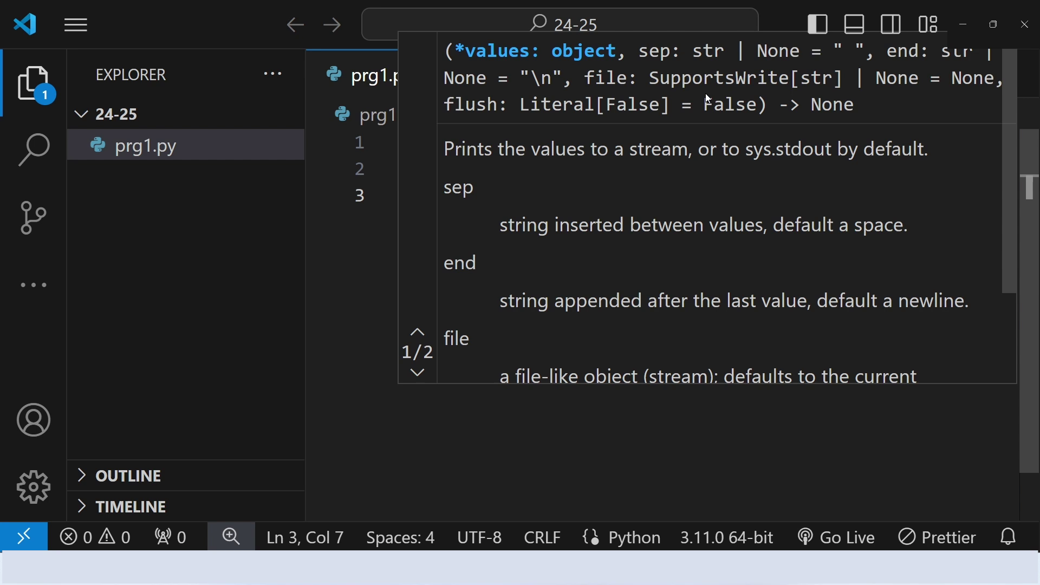
Step: Write print(str1) on line 3 and save prg1.py
{"action": "key", "text": "Escape"}
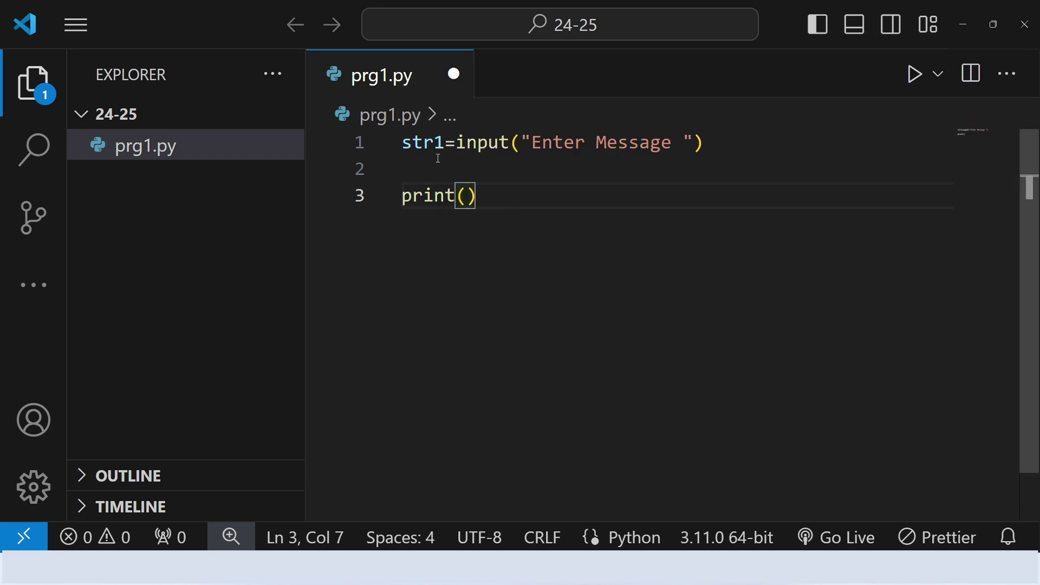
{"action": "type", "text": "str1"}
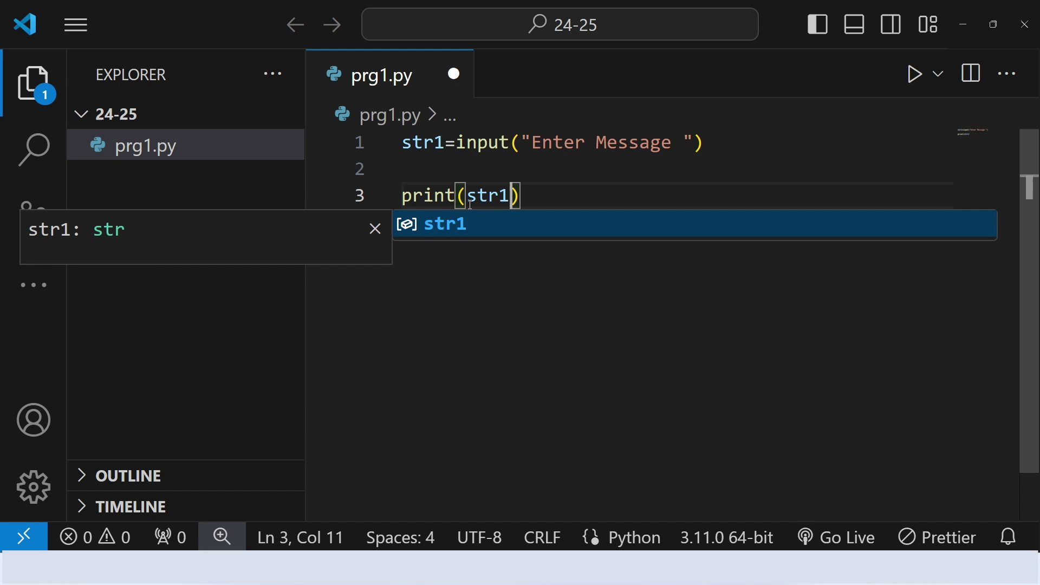
{"action": "key", "text": "Escape"}
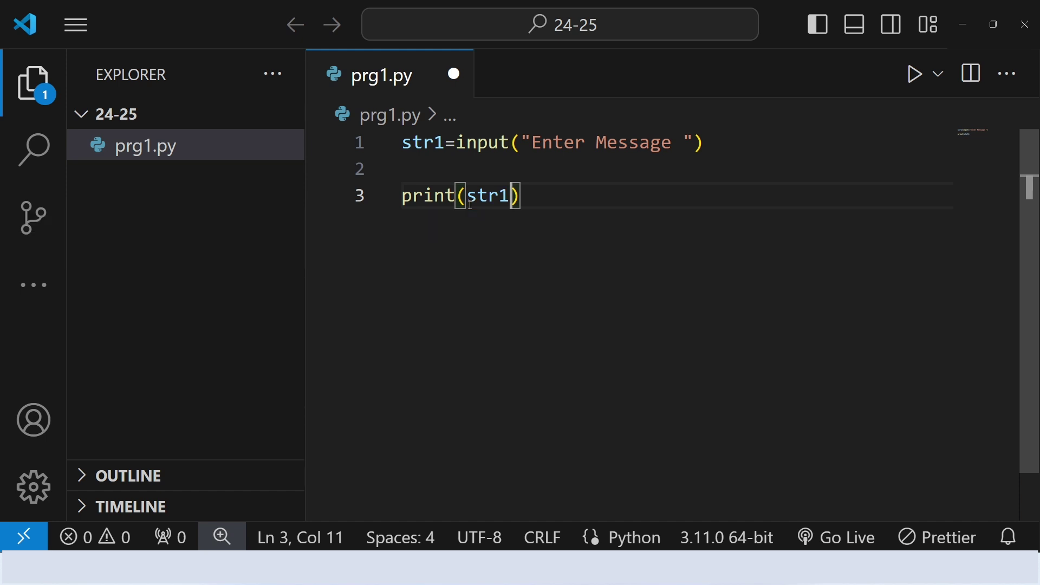
{"action": "key", "text": "ctrl+s"}
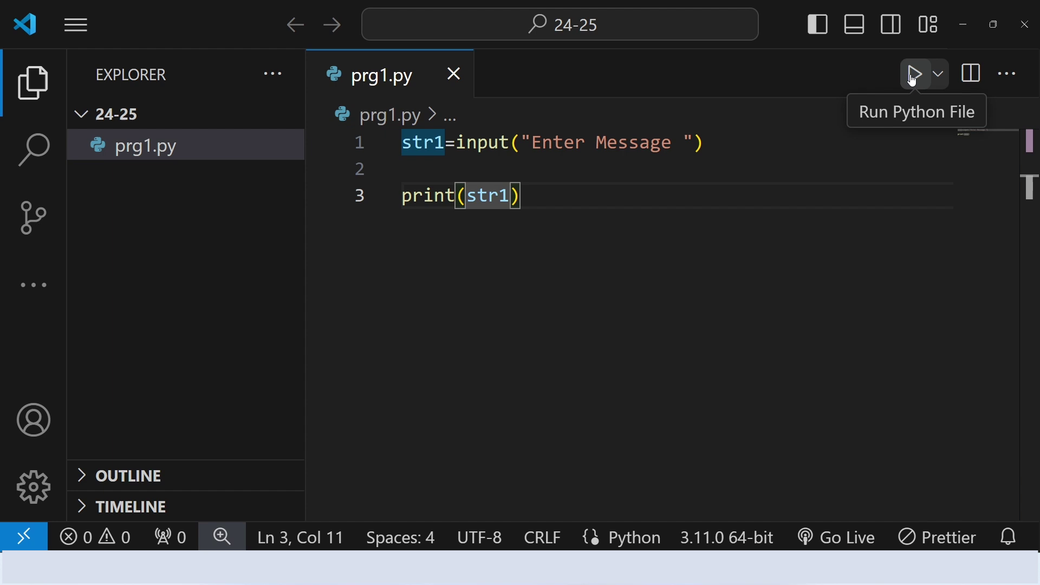
Step: Run prg1.py and enter 'Welcome to Python Programming', which the terminal echoes back
{"action": "left_click", "coordinate": [915, 75]}
{"action": "type", "text": "We"}
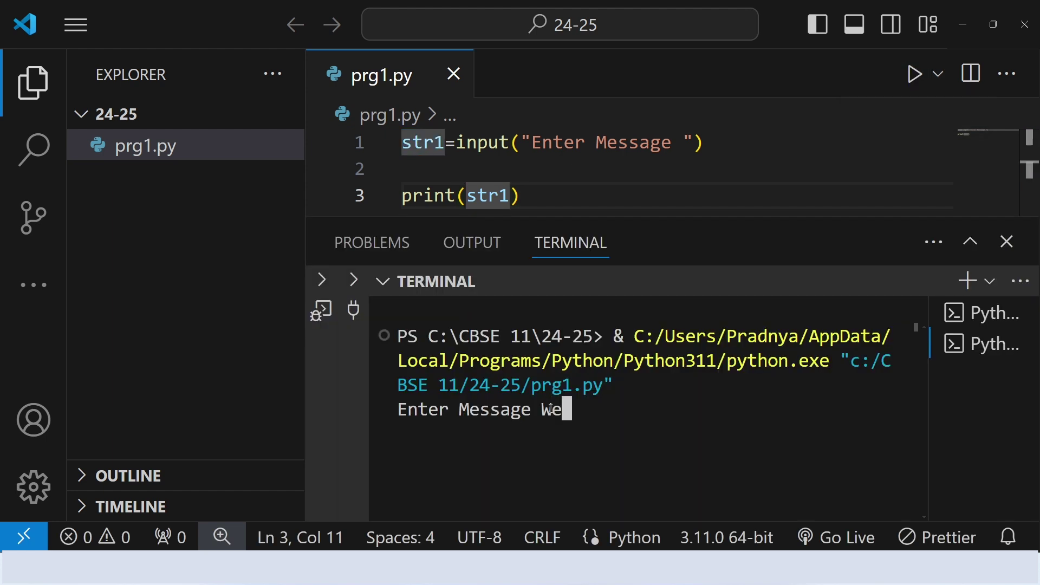
{"action": "type", "text": "lcome "}
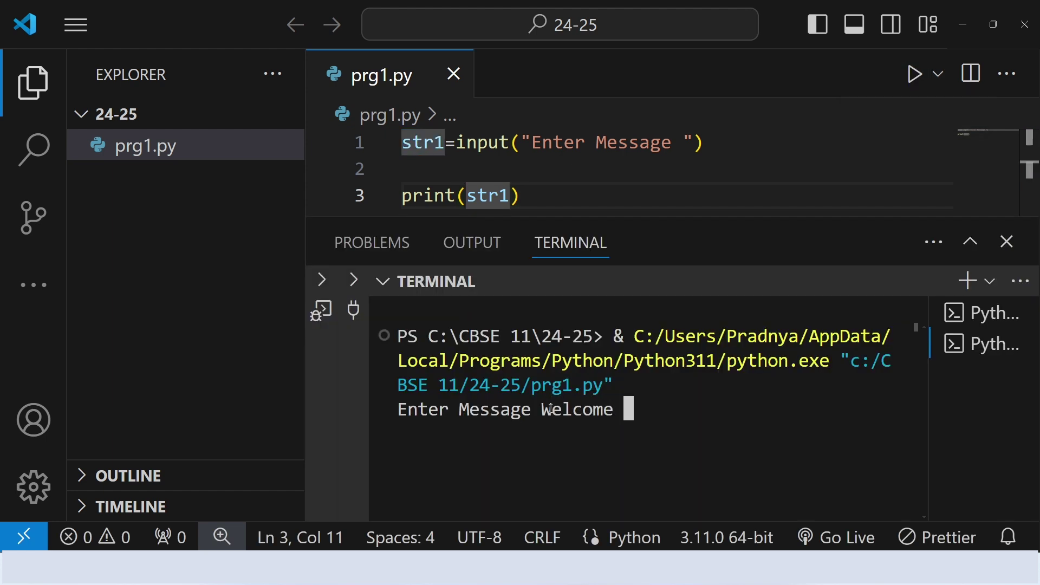
{"action": "type", "text": "to P"}
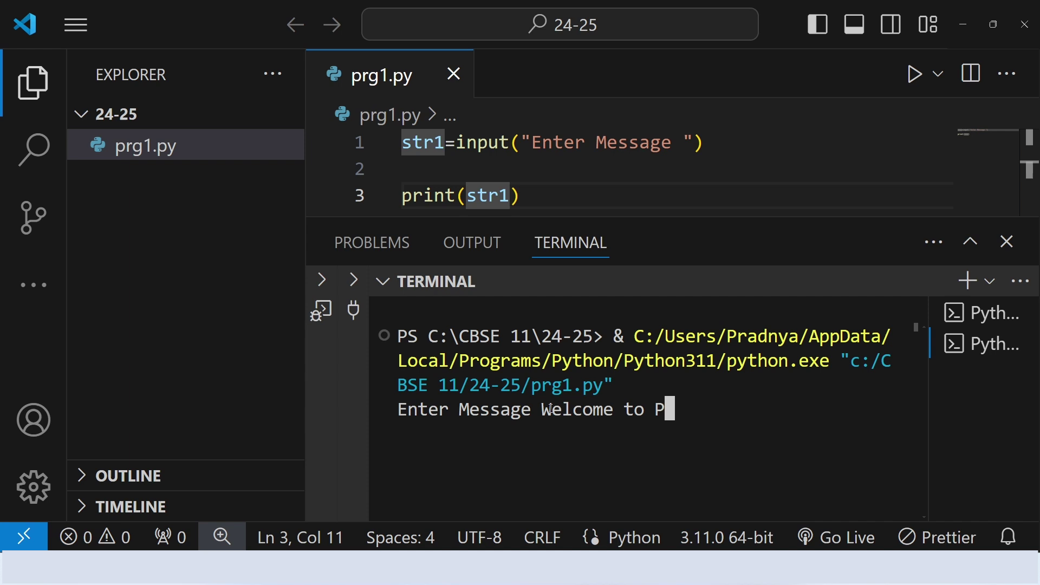
{"action": "type", "text": "ython "}
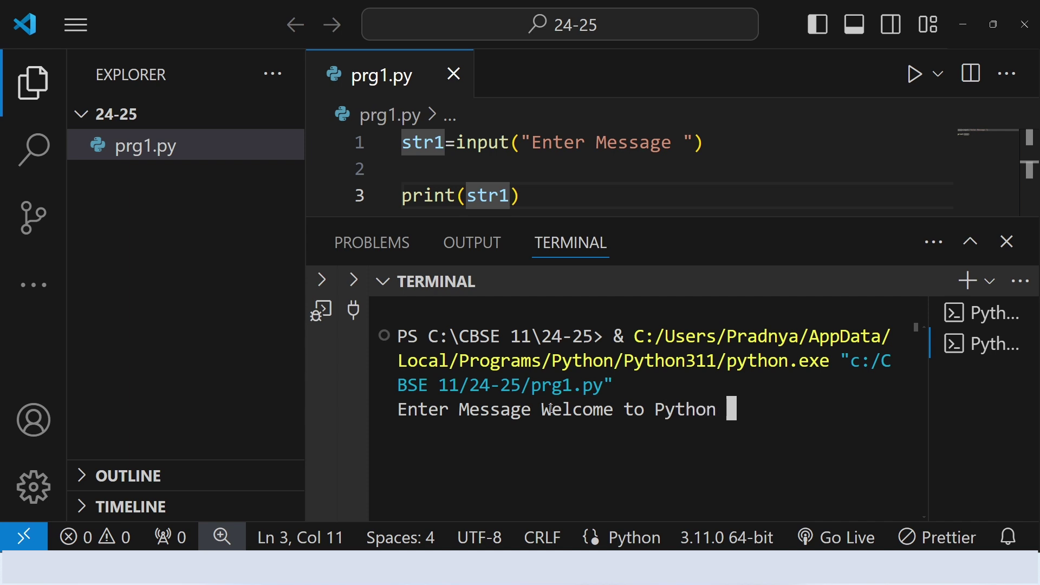
{"action": "type", "text": "Programmin"}
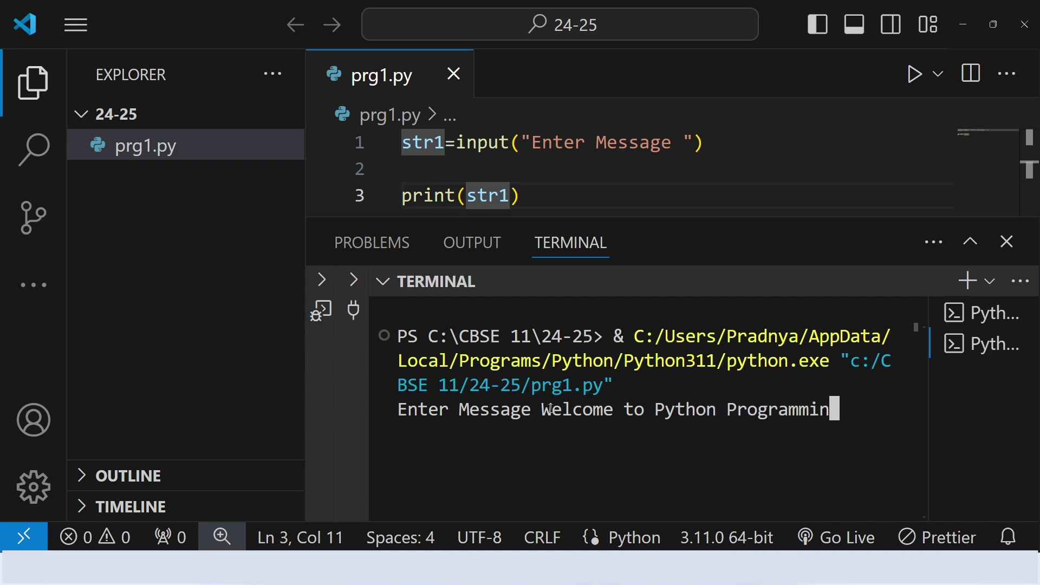
{"action": "type", "text": "g"}
{"action": "key", "text": "Return"}
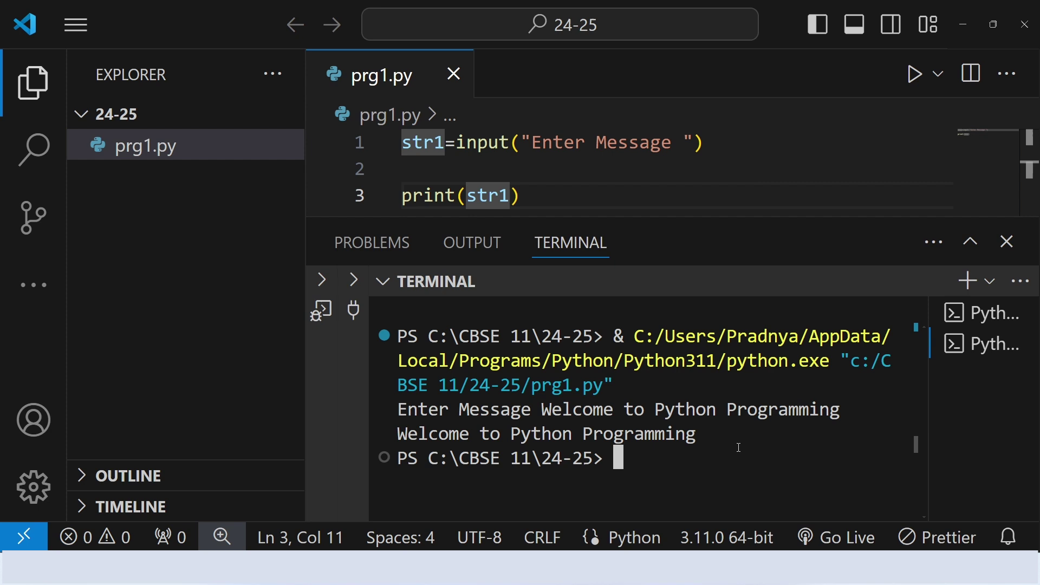
Step: Append a #string comment after the input statement on line 1 of prg1.py
{"action": "left_click", "coordinate": [769, 141]}
{"action": "type", "text": "#s"}
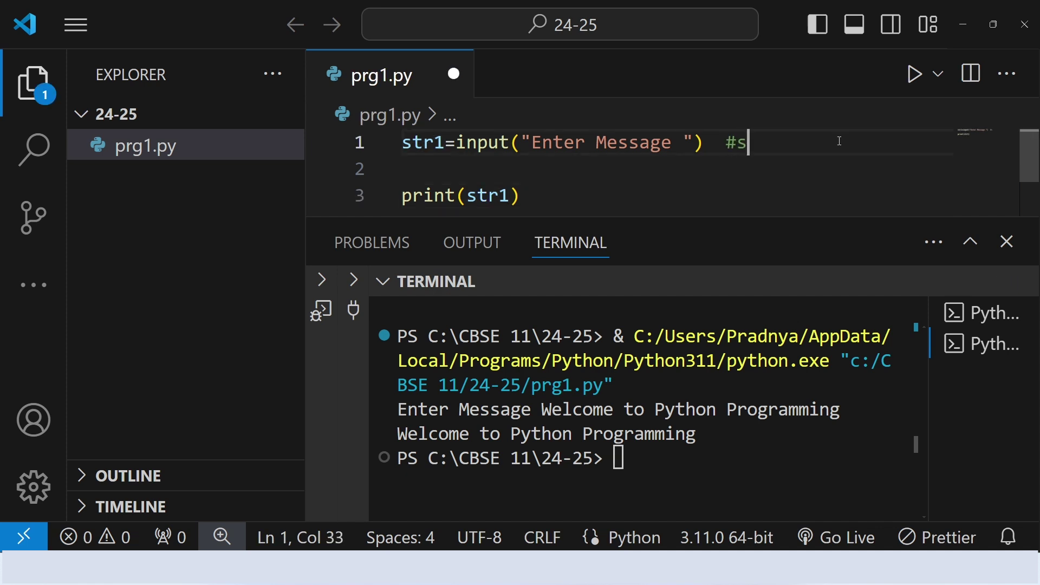
{"action": "type", "text": "tring"}
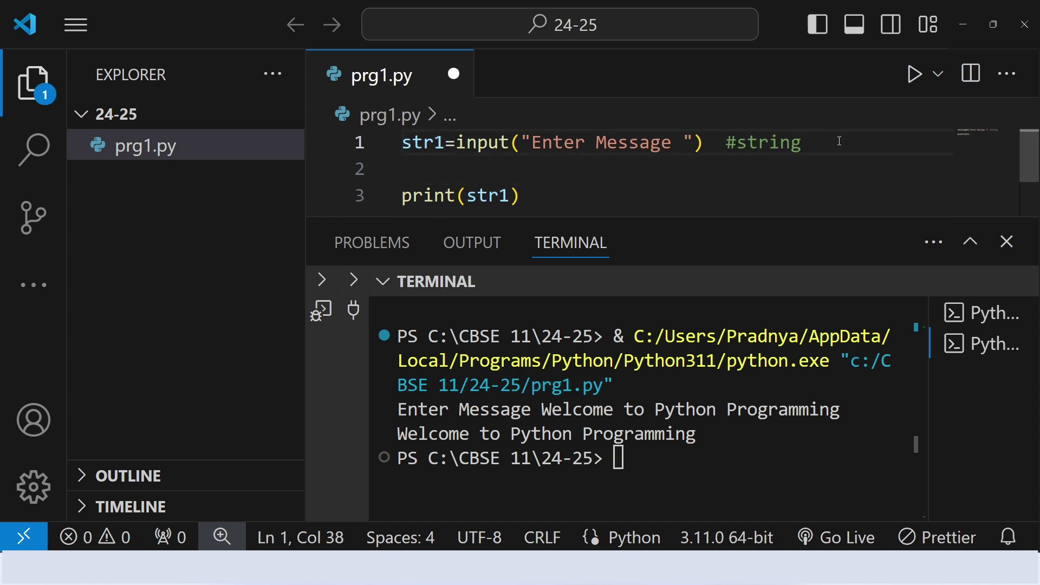